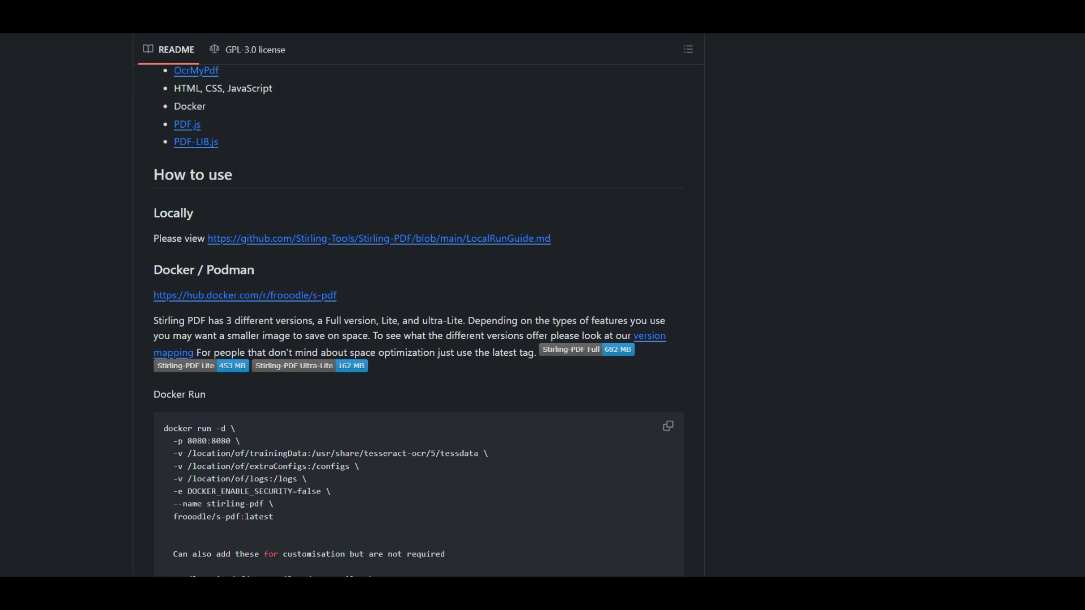
# Scroll the Stirling-PDF README down to its Docker / Podman setup instructions
pyautogui.scroll(20, 418, 316)
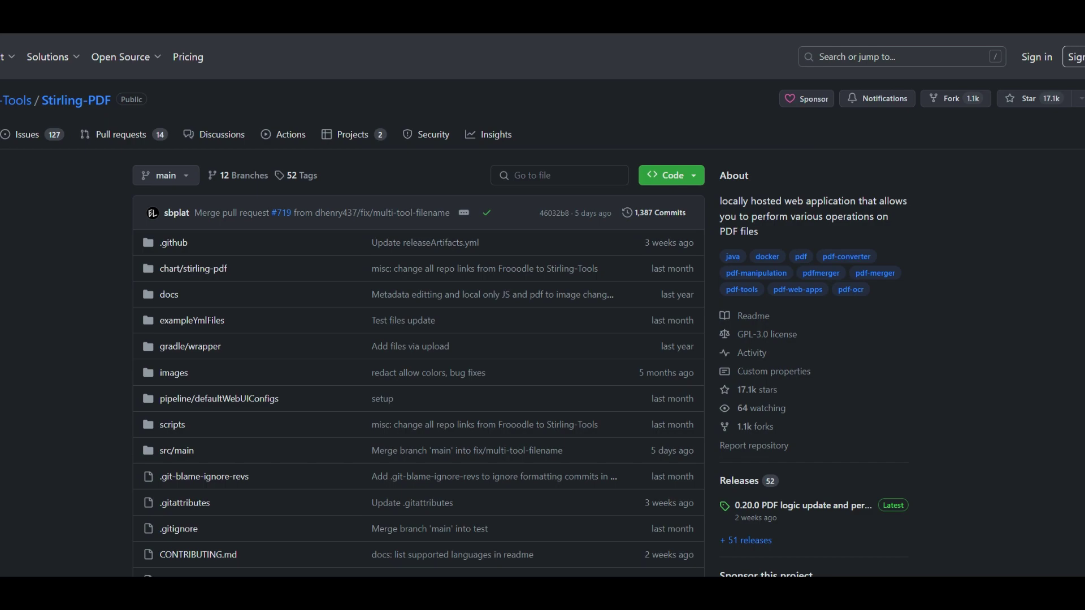
pyautogui.scroll(-10, 419, 316)
pyautogui.scroll(10, 418, 317)
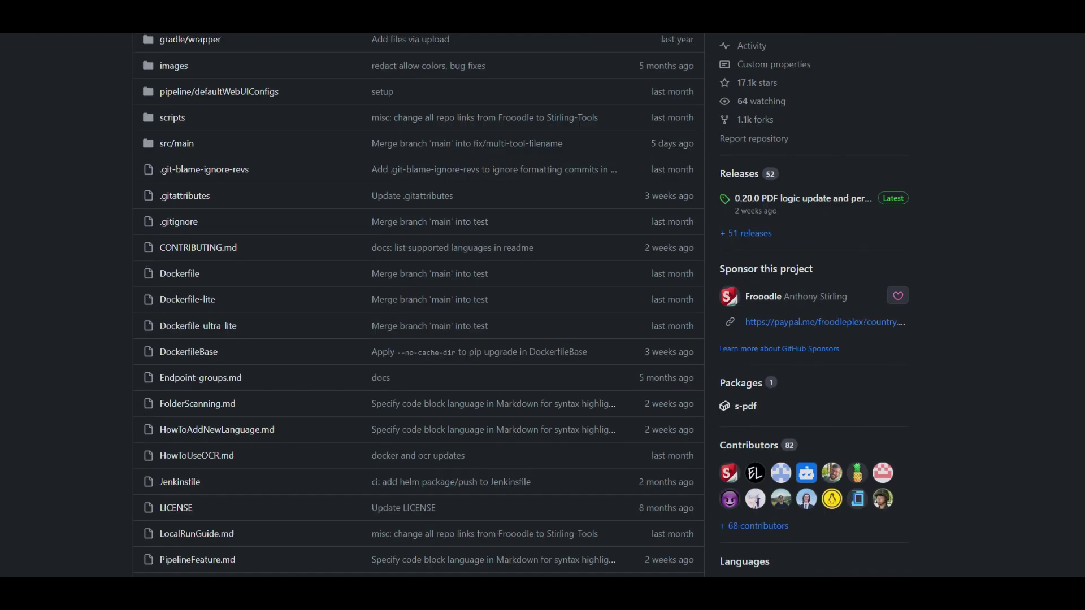
pyautogui.scroll(-15, 418, 317)
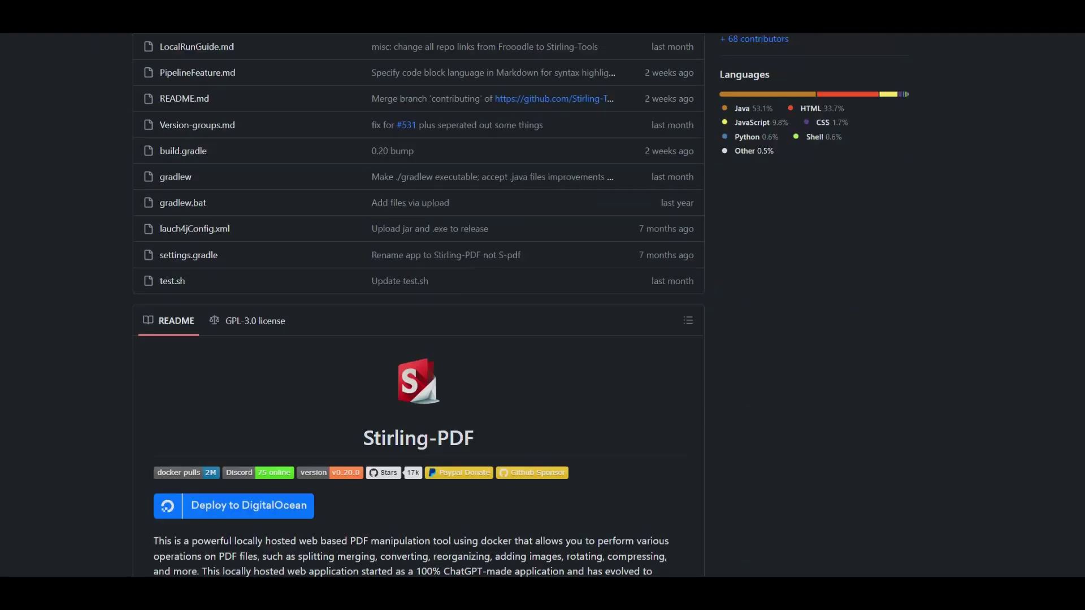
pyautogui.scroll(-15, 418, 317)
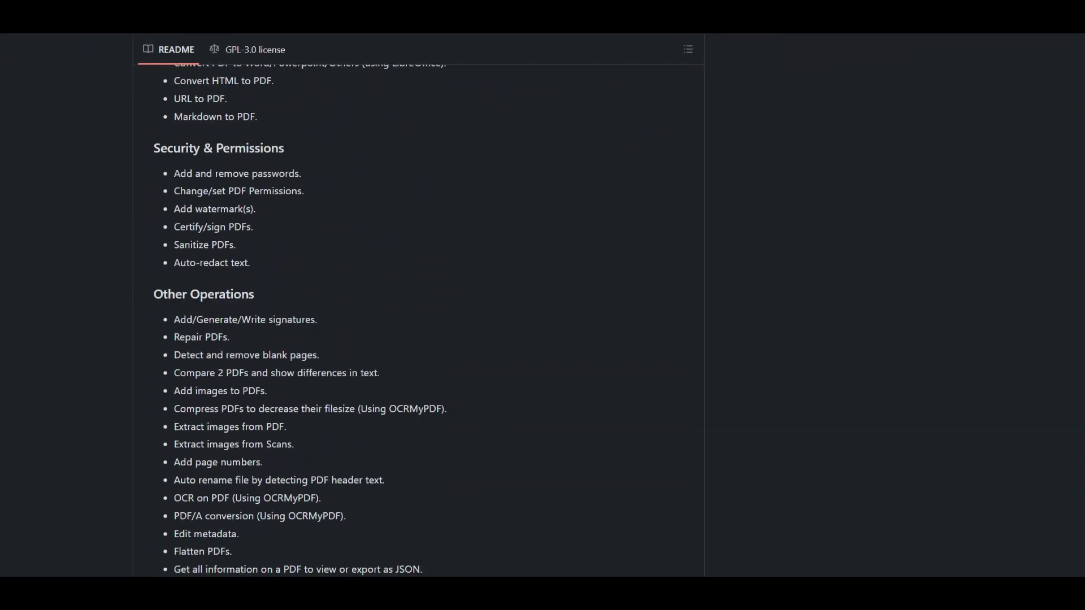
pyautogui.scroll(-6, 229, 262)
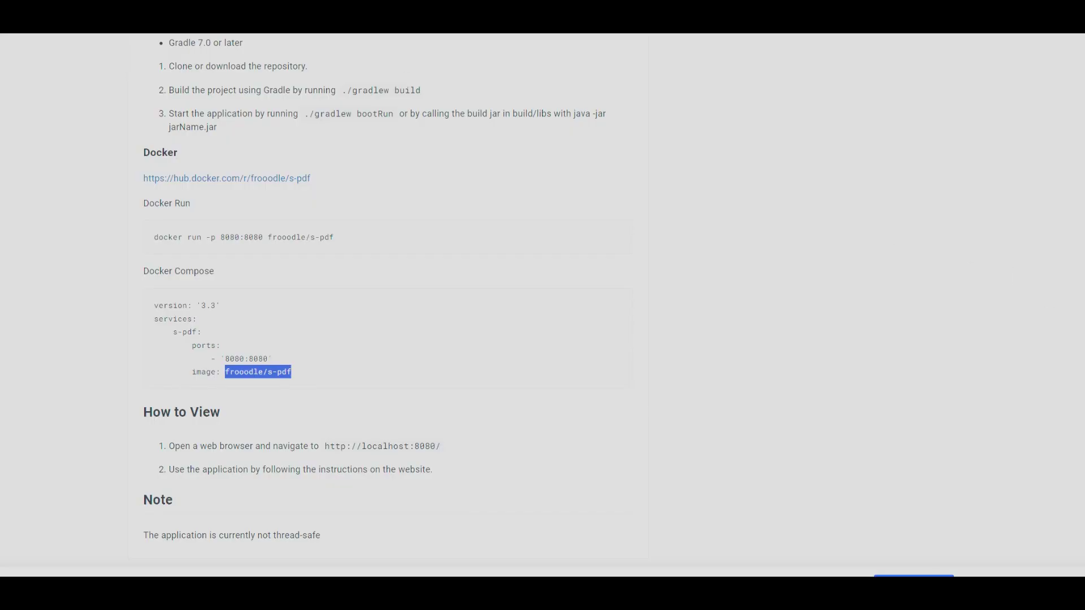
# Copy the image name frooodle/s-pdf from the Docker Compose example on Docker Hub
pyautogui.scroll(20, 375, 294)
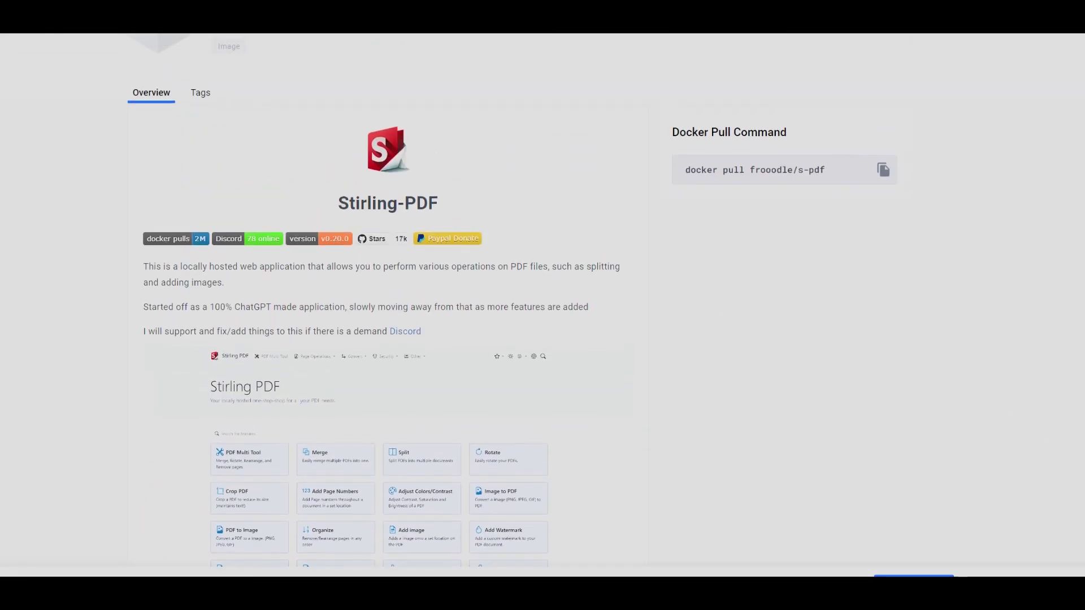
pyautogui.scroll(-12, 375, 294)
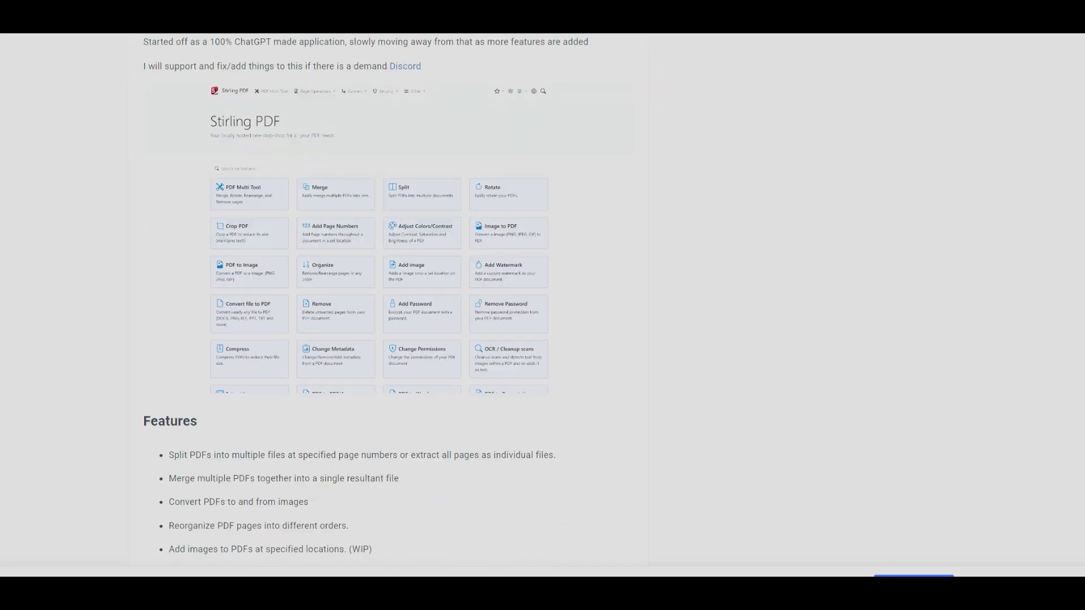
pyautogui.scroll(-8, 375, 294)
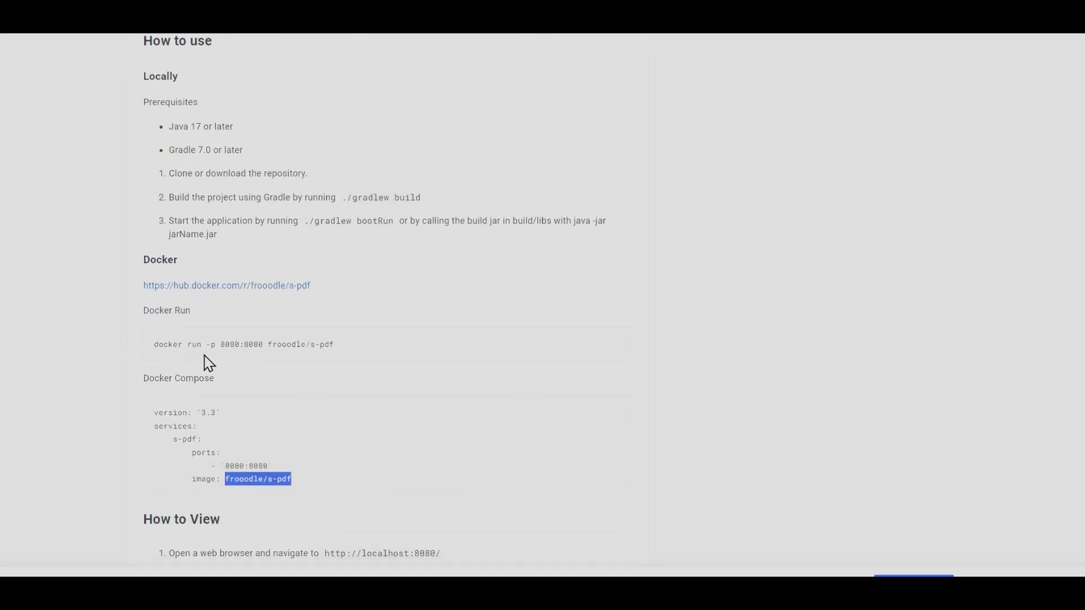
pyautogui.scroll(-1, 210, 365)
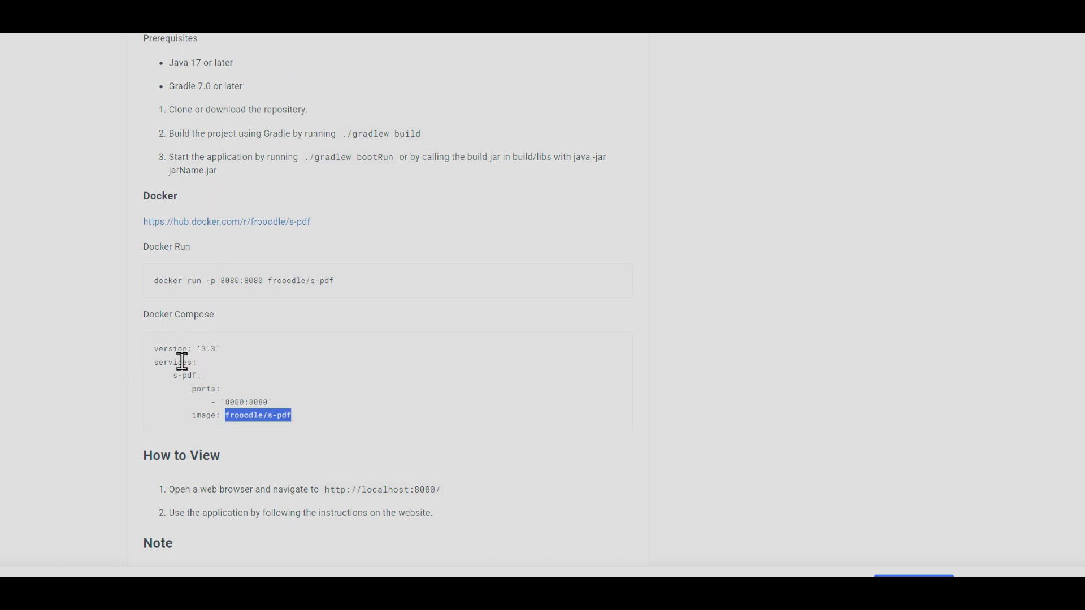
pyautogui.click(207, 353)
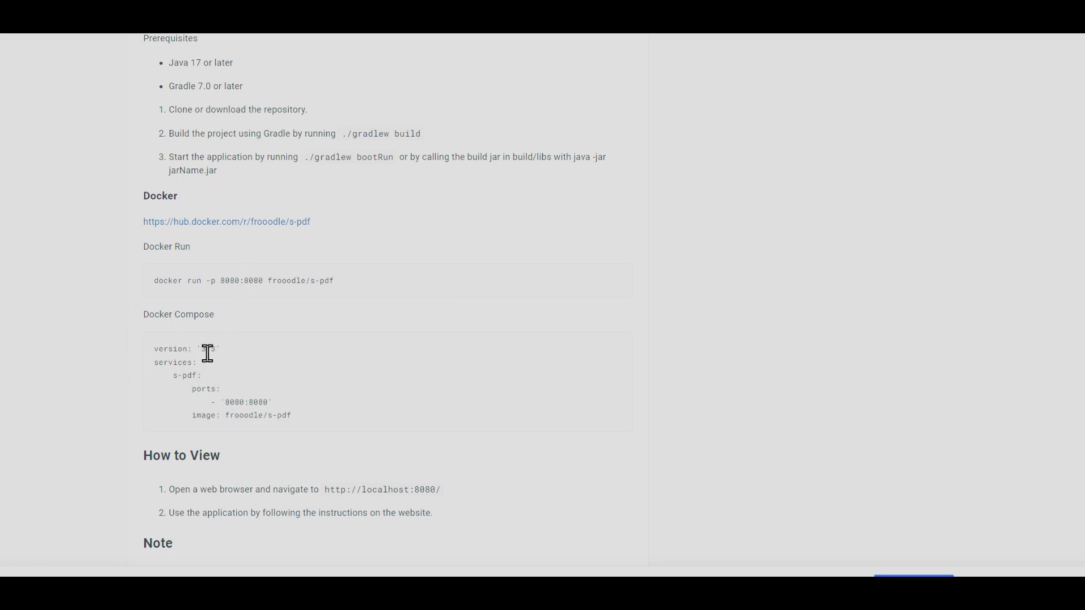
pyautogui.doubleClick(240, 401)
pyautogui.click(258, 402)
pyautogui.moveTo(226, 416); pyautogui.dragTo(300, 424)
pyautogui.press('super+c')
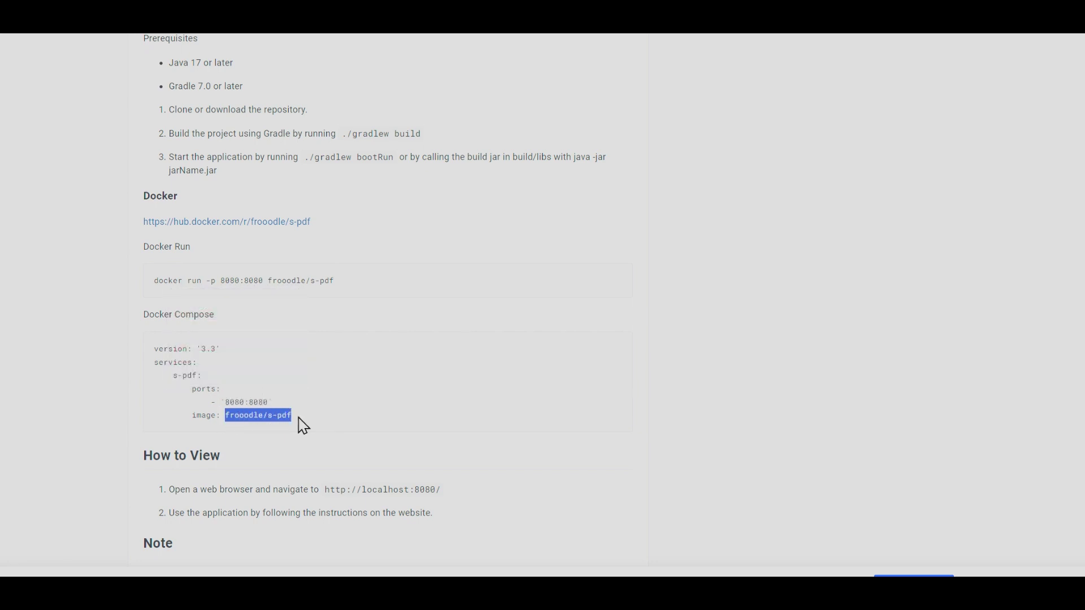
pyautogui.click(278, 417)
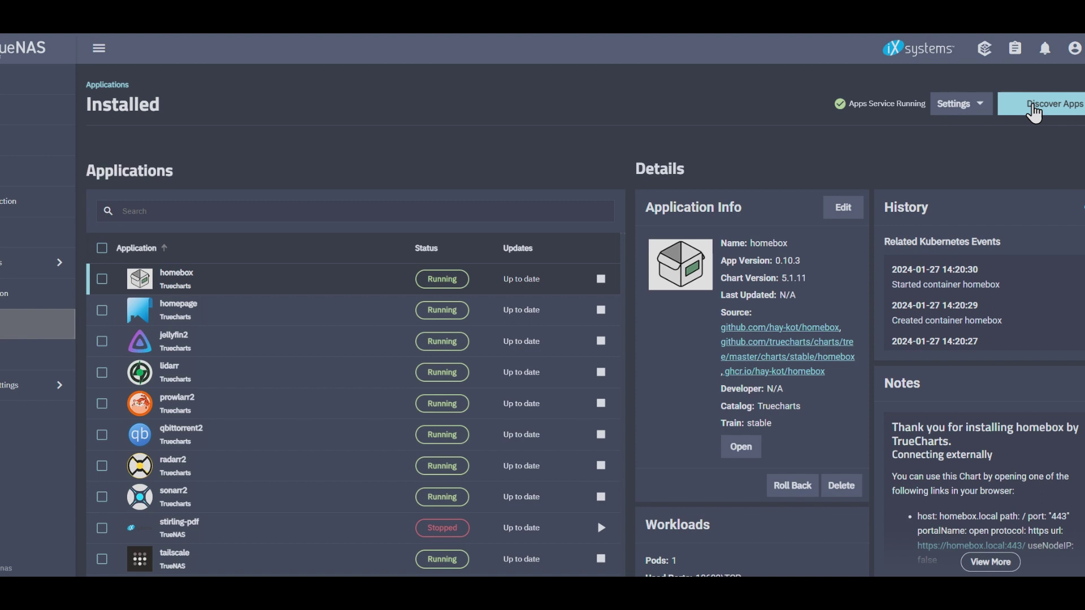
# Go to Discover Apps and start a new Custom App installation
pyautogui.click(1035, 113)
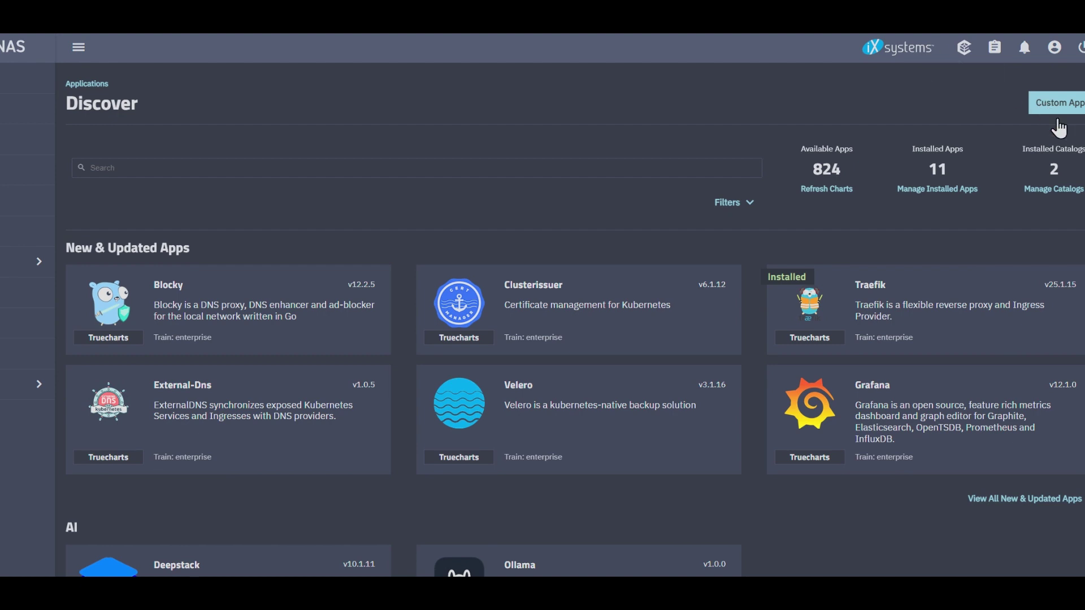
pyautogui.click(1056, 113)
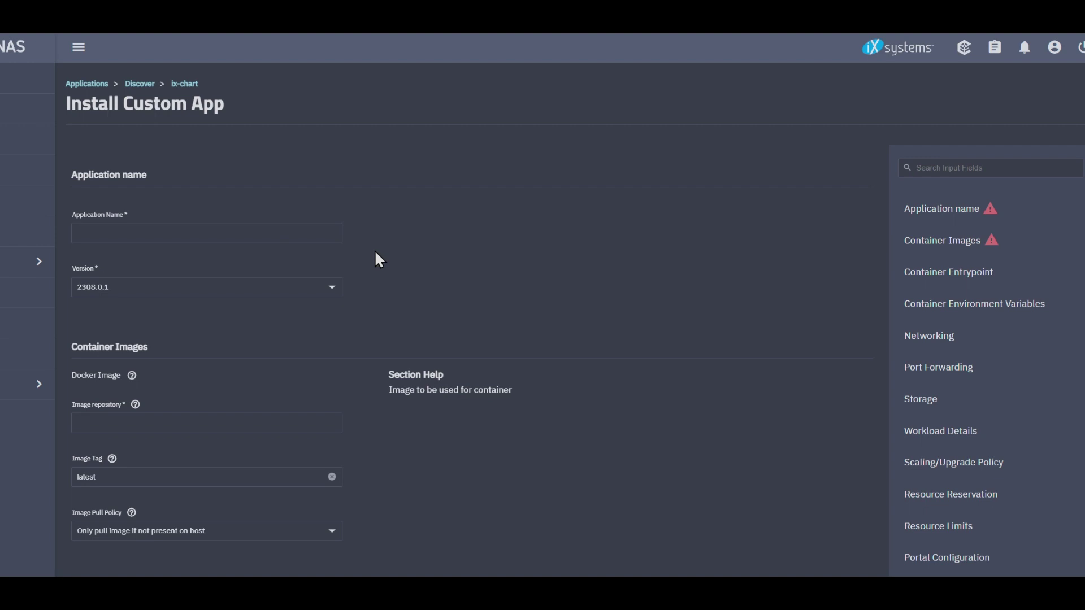
# Name the app spdf and paste frooodle/s-pdf as the image repository
pyautogui.click(245, 237)
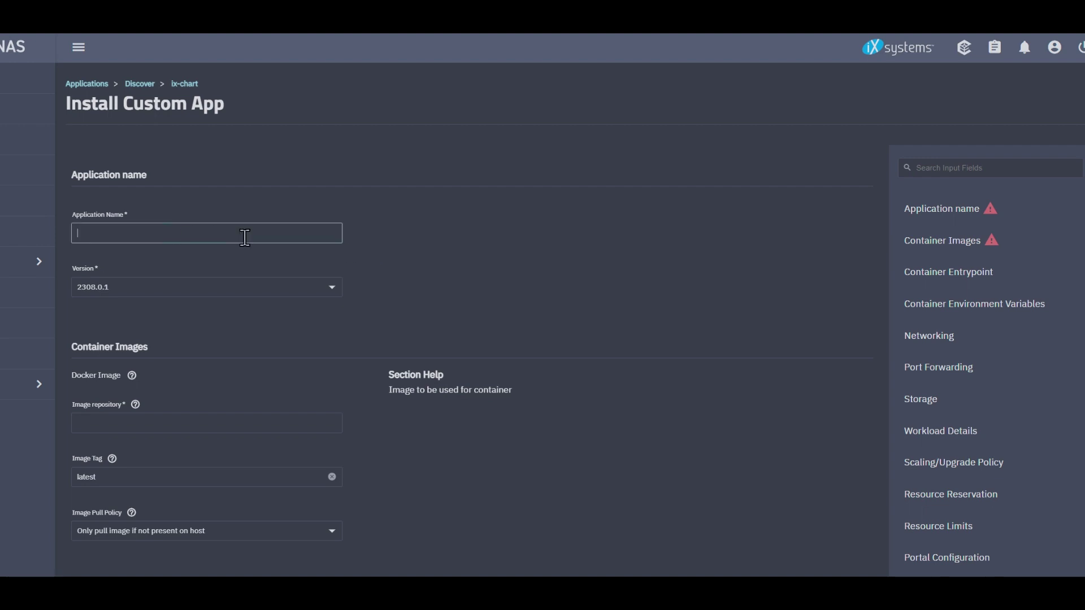
pyautogui.write('spdf')
pyautogui.click(150, 419)
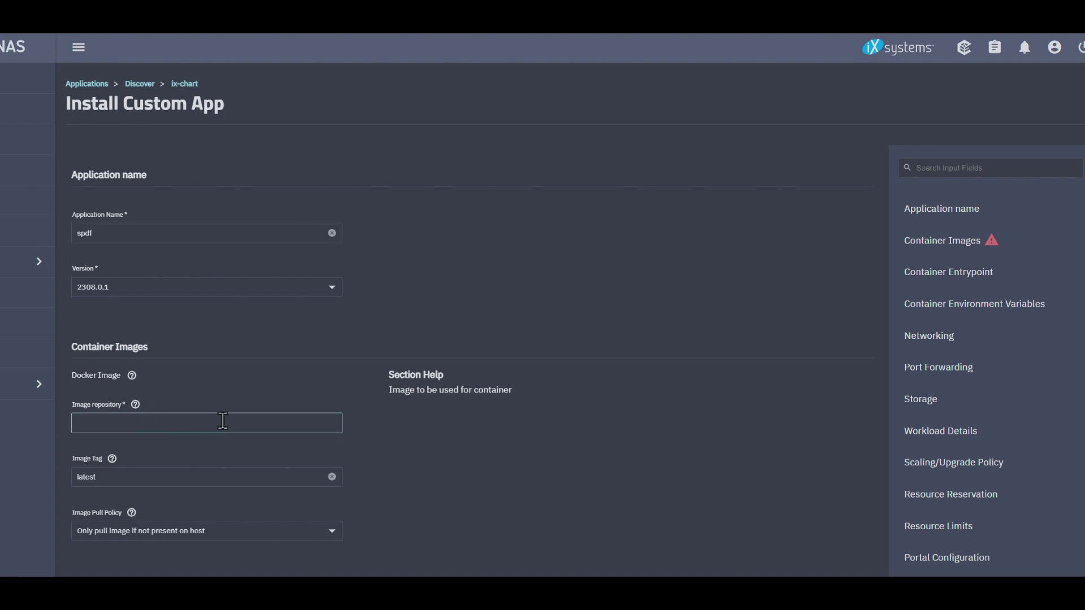
pyautogui.press('super+v')
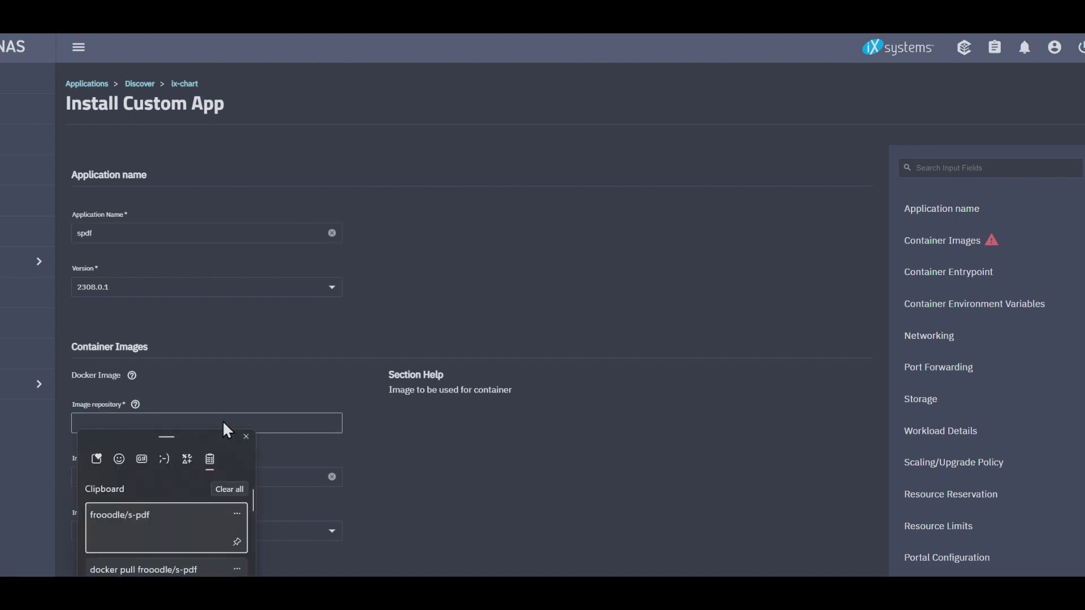
pyautogui.click(132, 528)
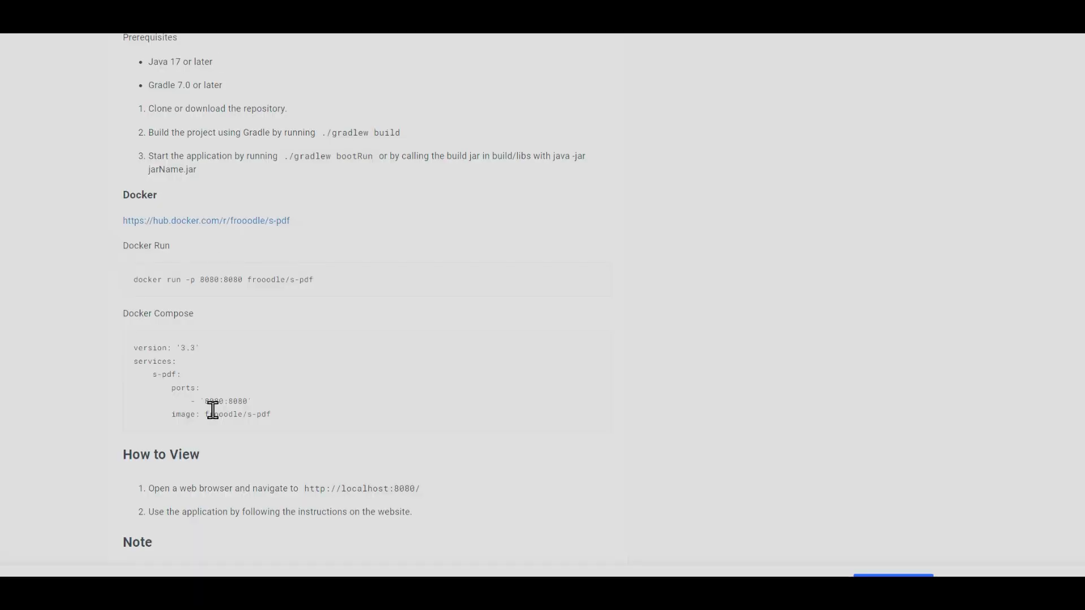
pyautogui.moveTo(205, 415); pyautogui.dragTo(272, 416)
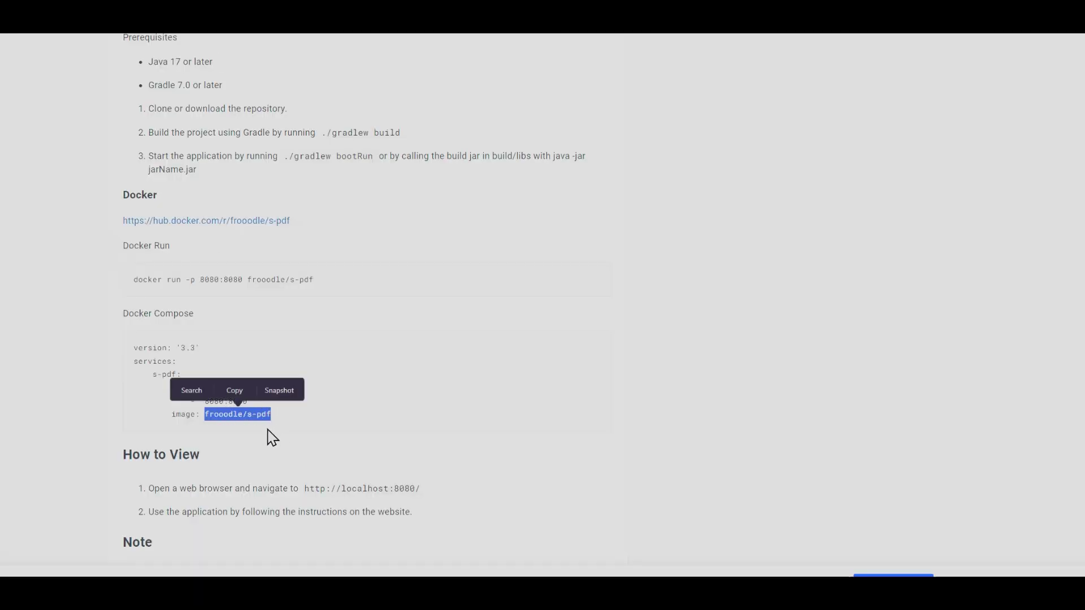
pyautogui.click(258, 431)
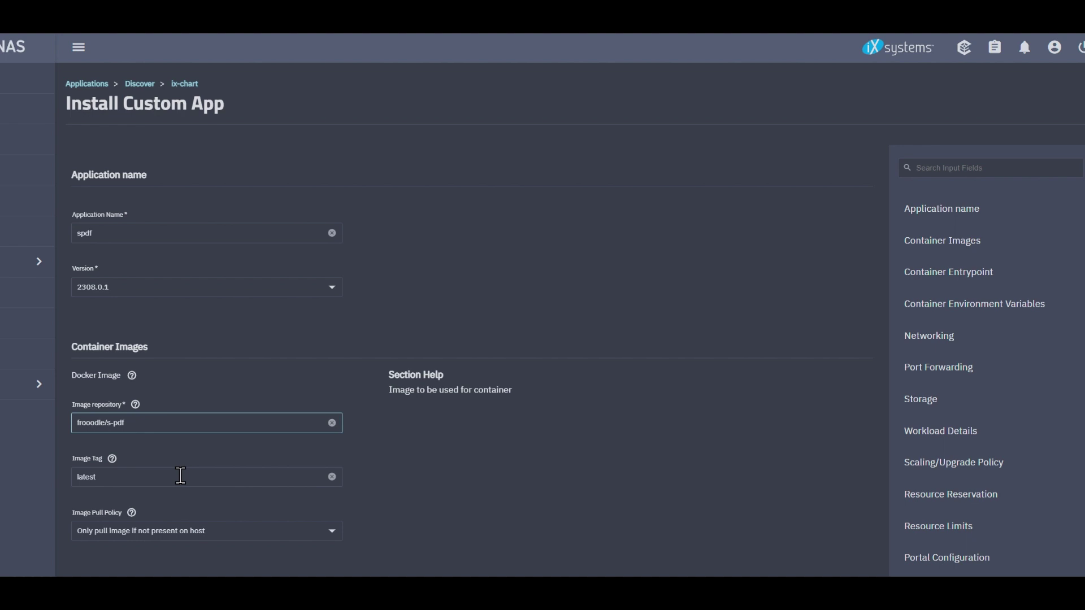
pyautogui.click(162, 455)
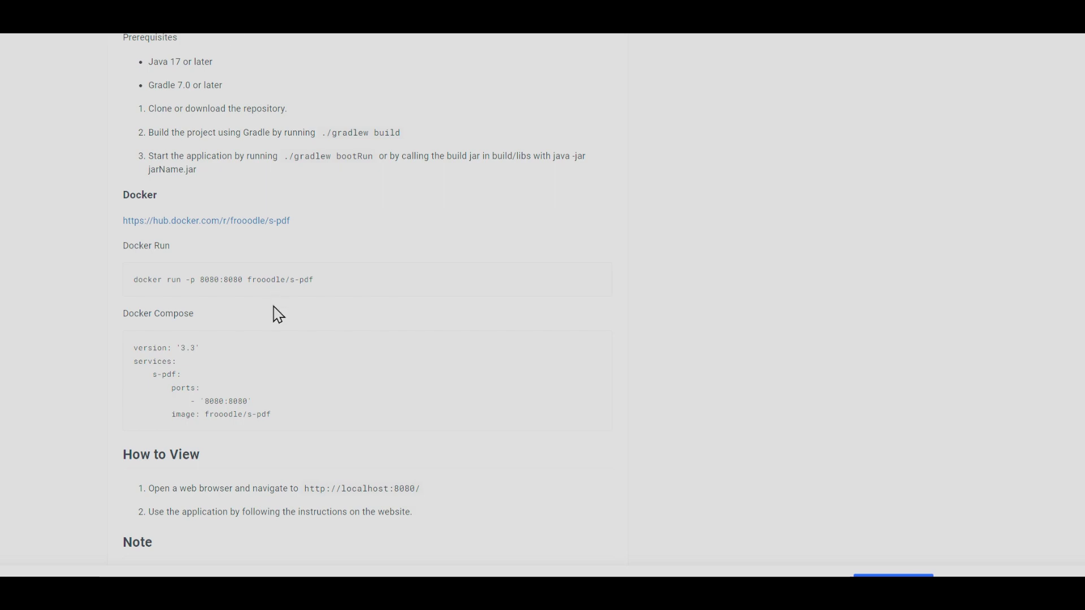
# Set the image tag to latest, matching the Docker example
pyautogui.scroll(13, 260, 311)
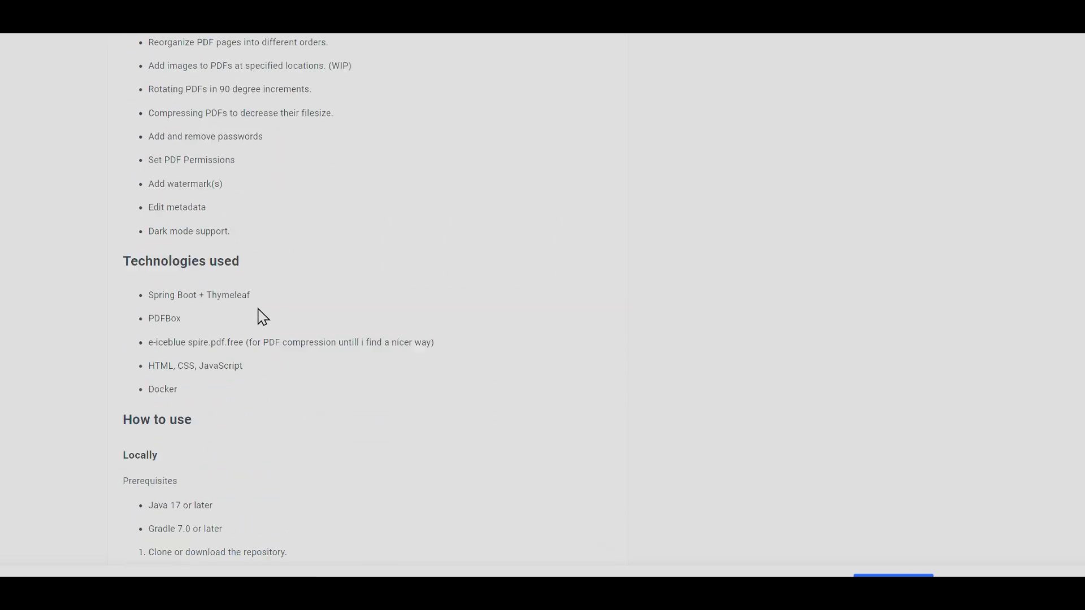
pyautogui.scroll(9, 261, 314)
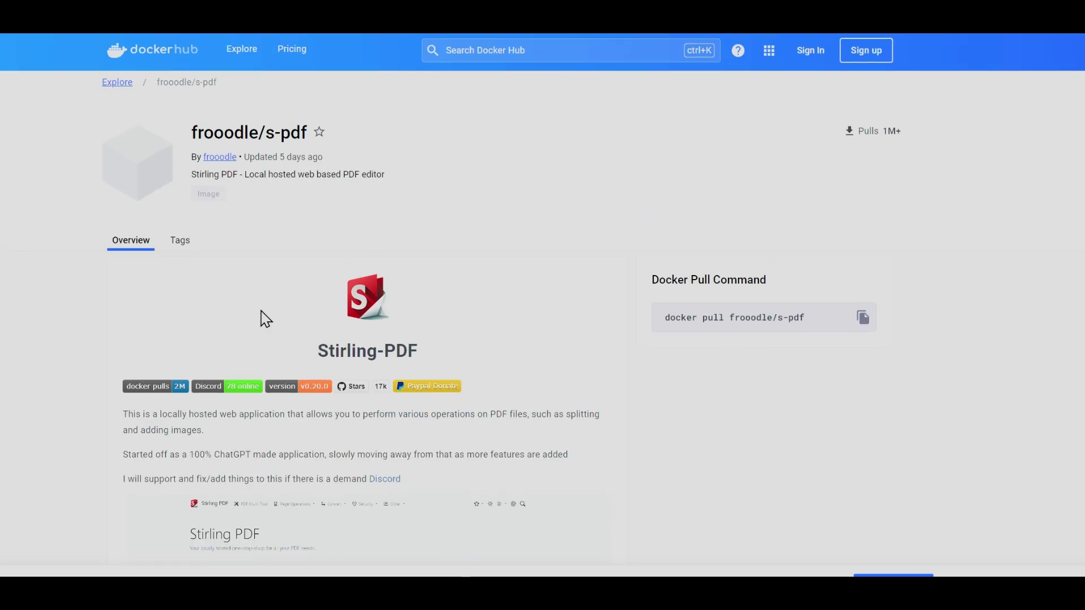
pyautogui.scroll(-2, 429, 325)
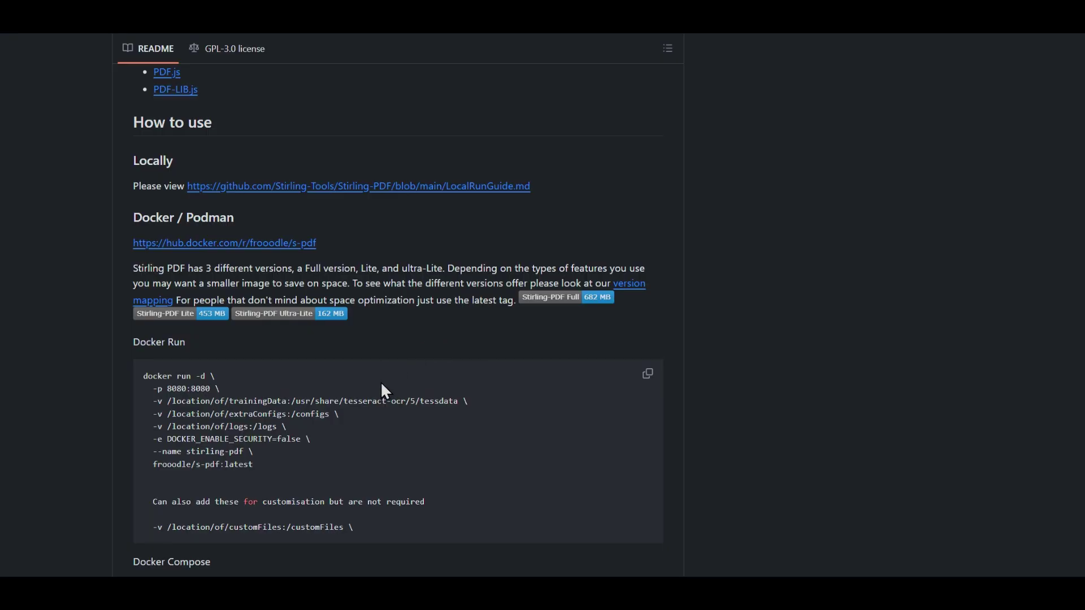
pyautogui.moveTo(220, 467); pyautogui.dragTo(266, 467)
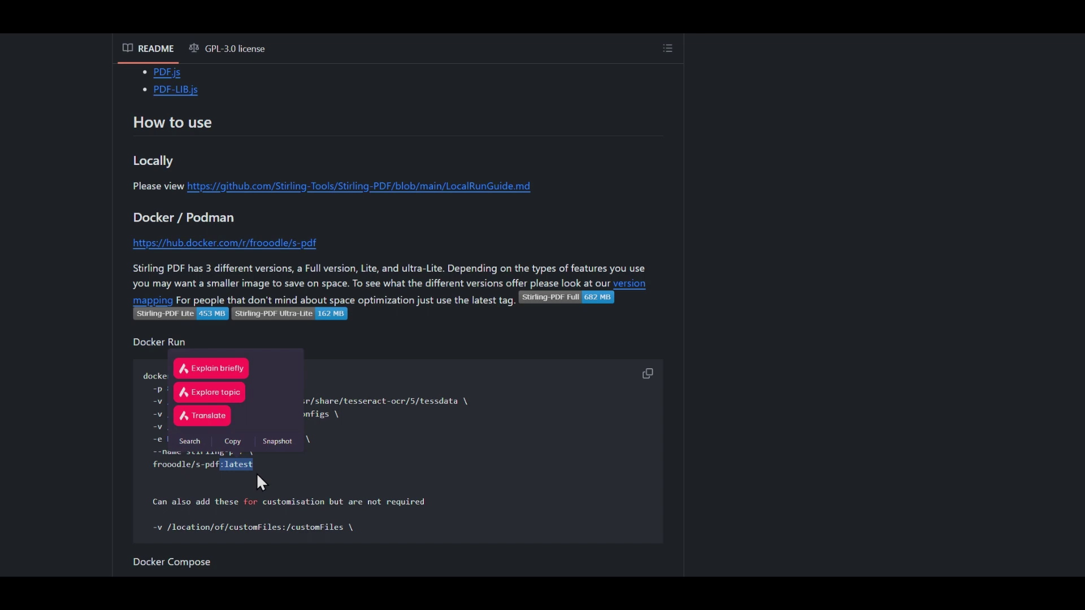
pyautogui.click(255, 471)
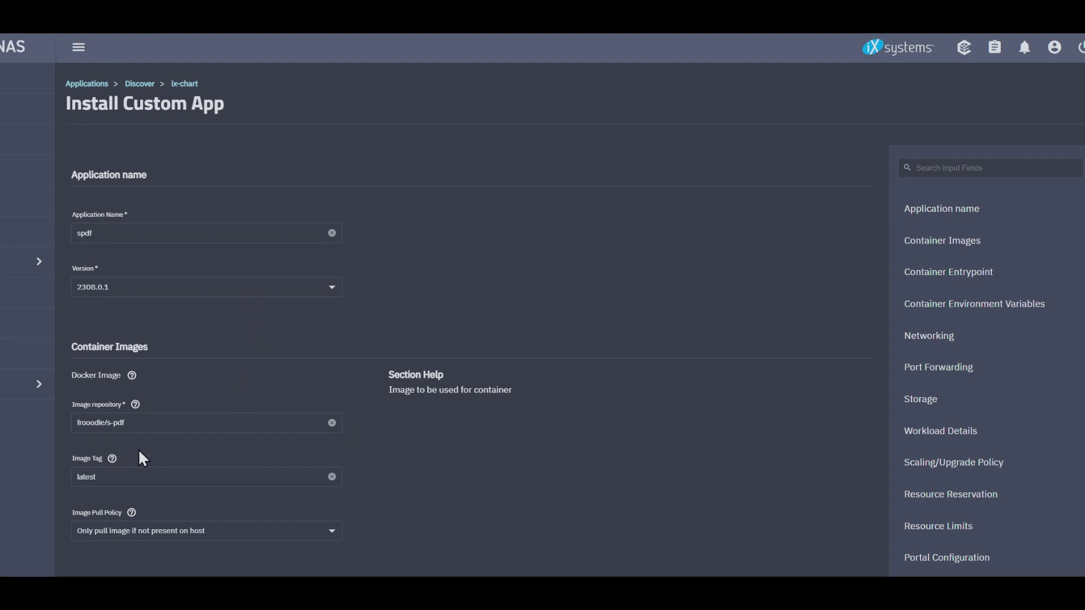
# Add a TCP port forward from container port 8080 to node port 9122
pyautogui.scroll(-1, 152, 459)
pyautogui.scroll(-9, 354, 458)
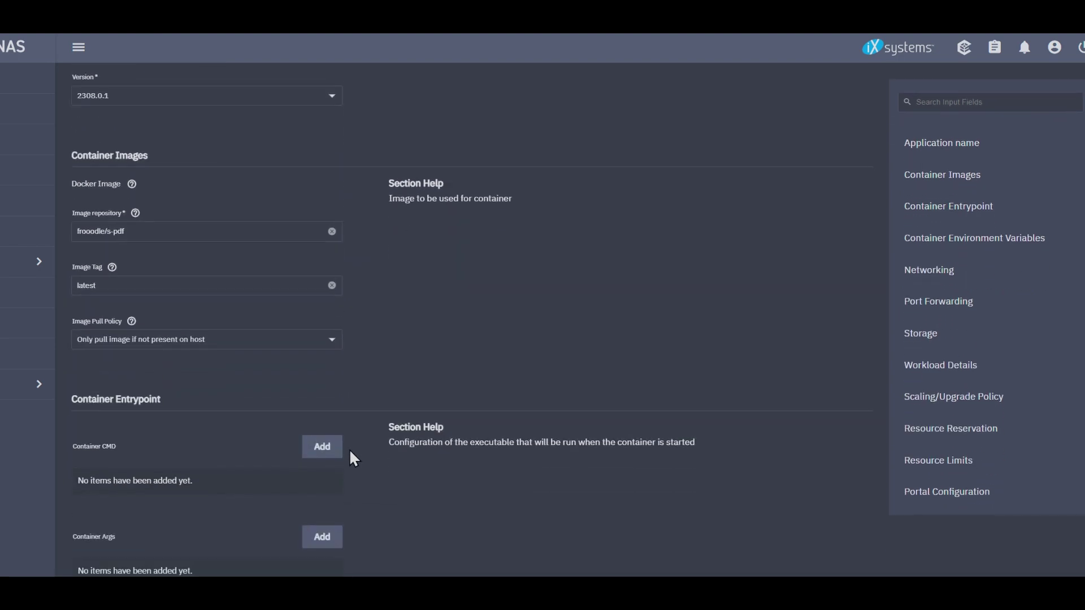
pyautogui.scroll(-4, 353, 458)
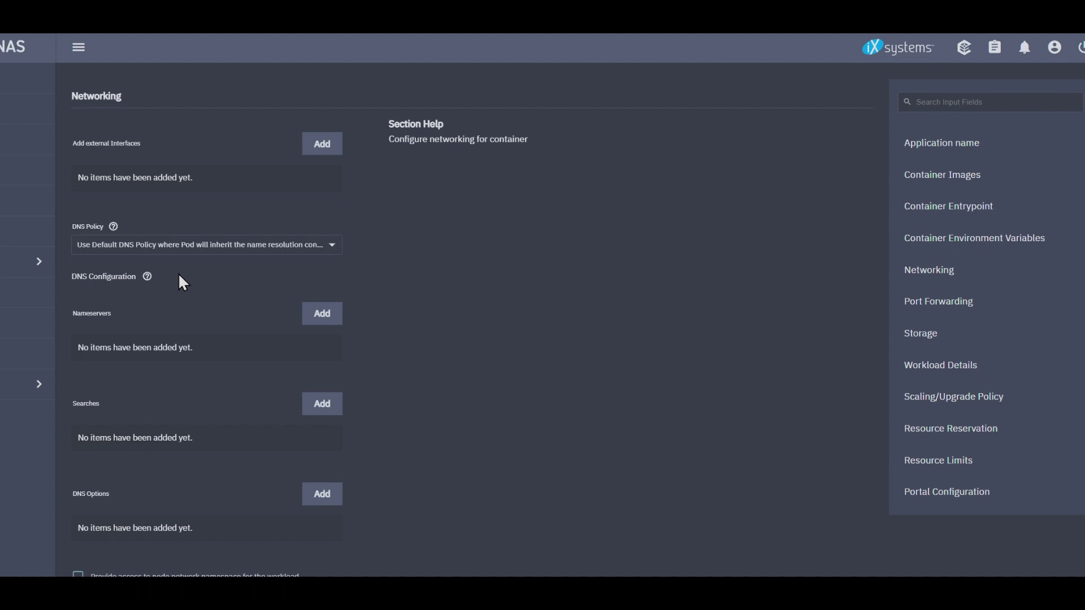
pyautogui.scroll(-2, 192, 305)
pyautogui.scroll(-3, 206, 337)
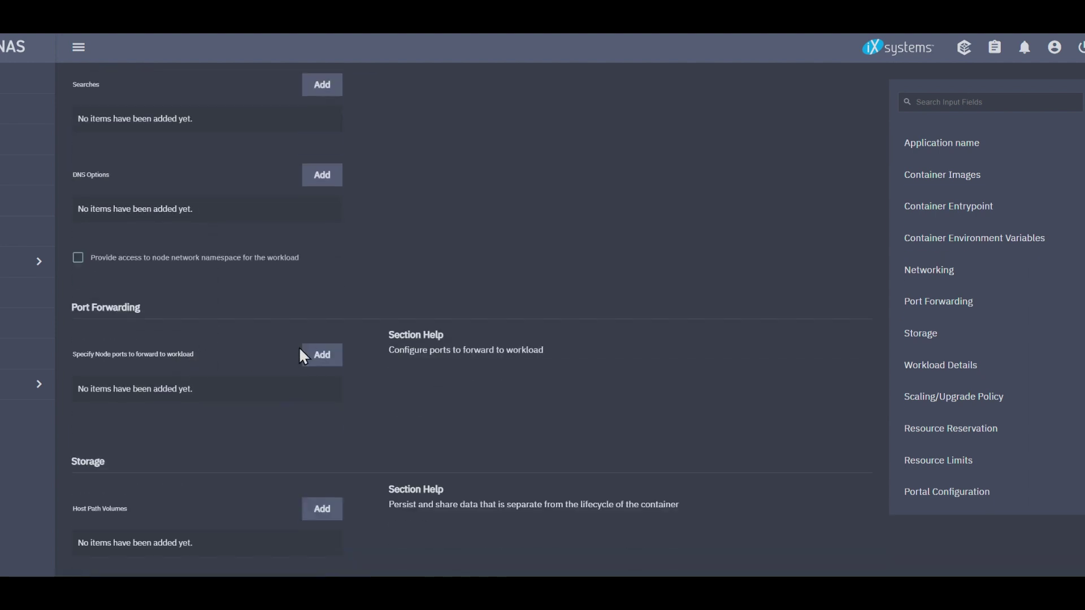
pyautogui.click(312, 358)
pyautogui.click(133, 417)
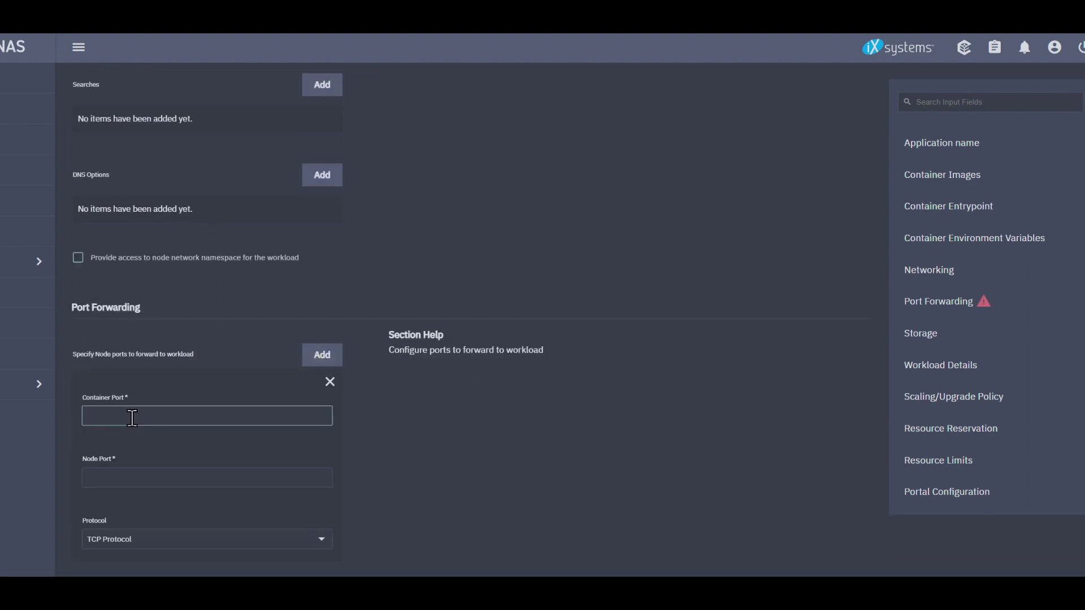
pyautogui.click(122, 475)
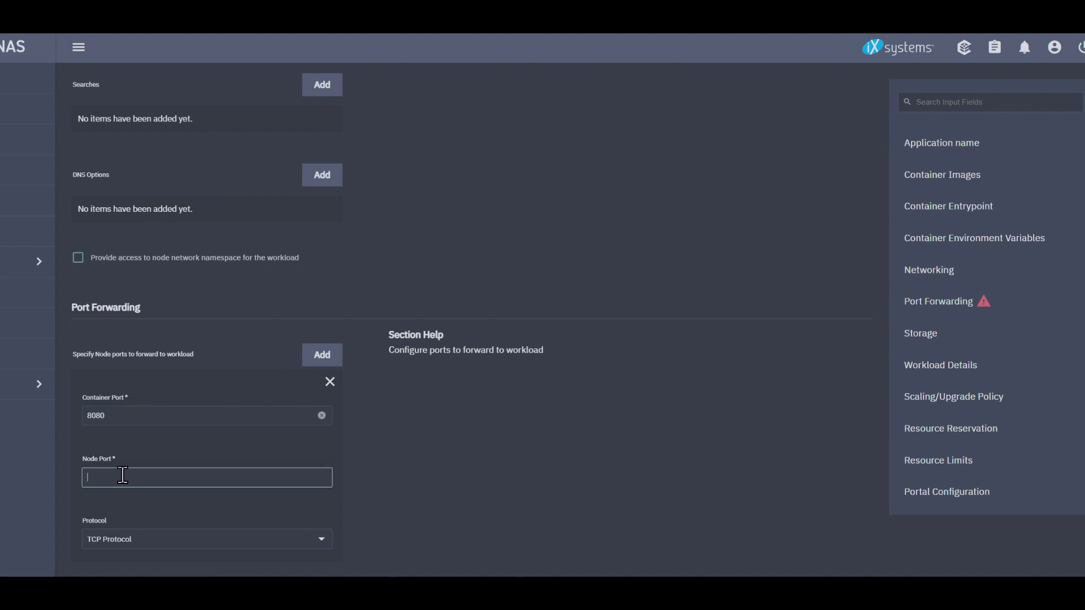
pyautogui.write('912')
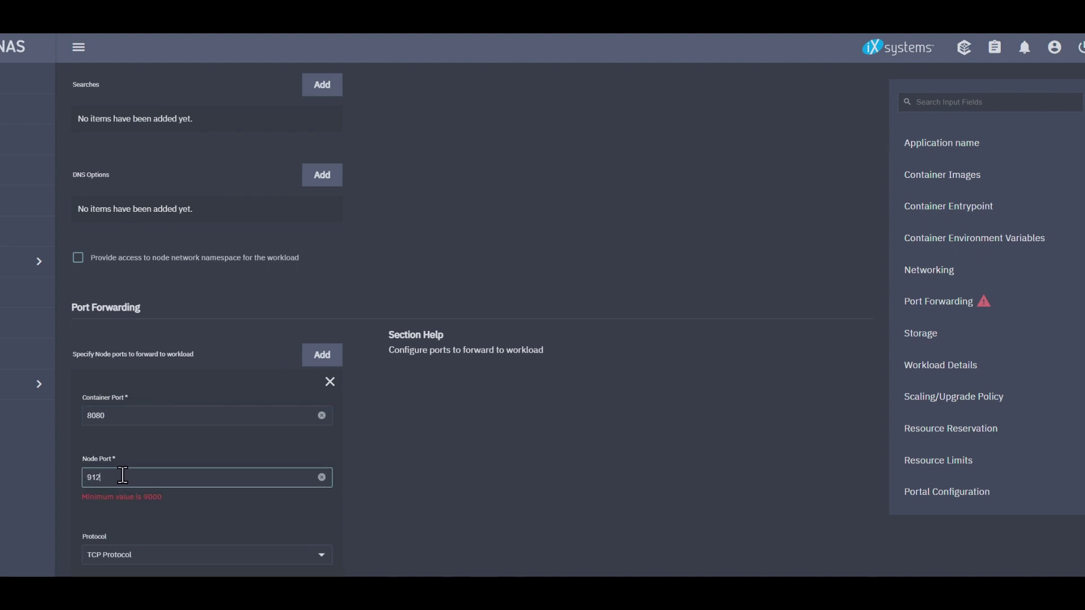
pyautogui.write('2')
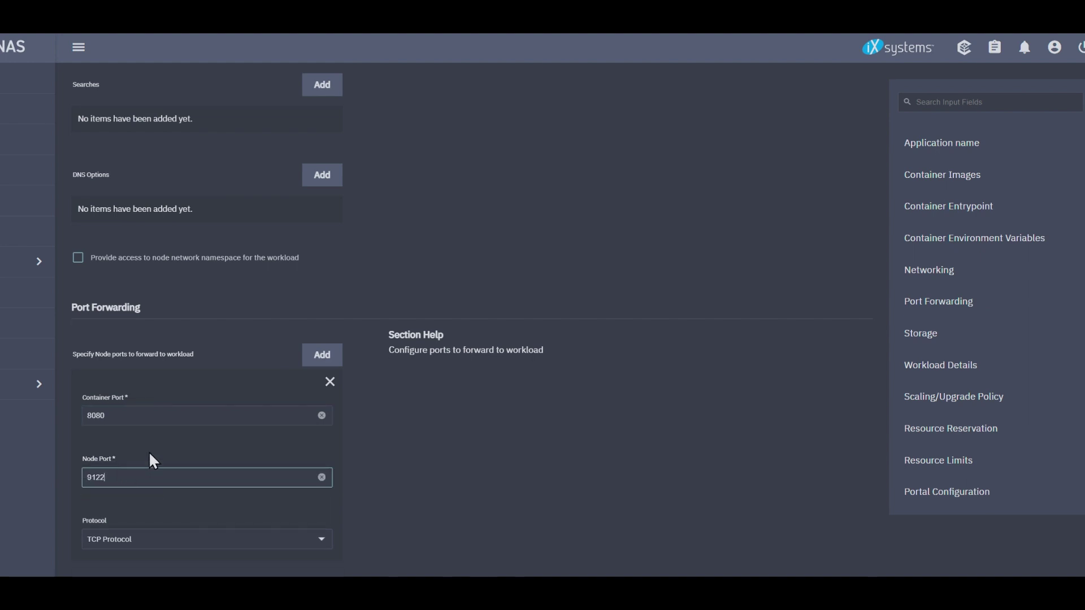
pyautogui.scroll(-2, 169, 460)
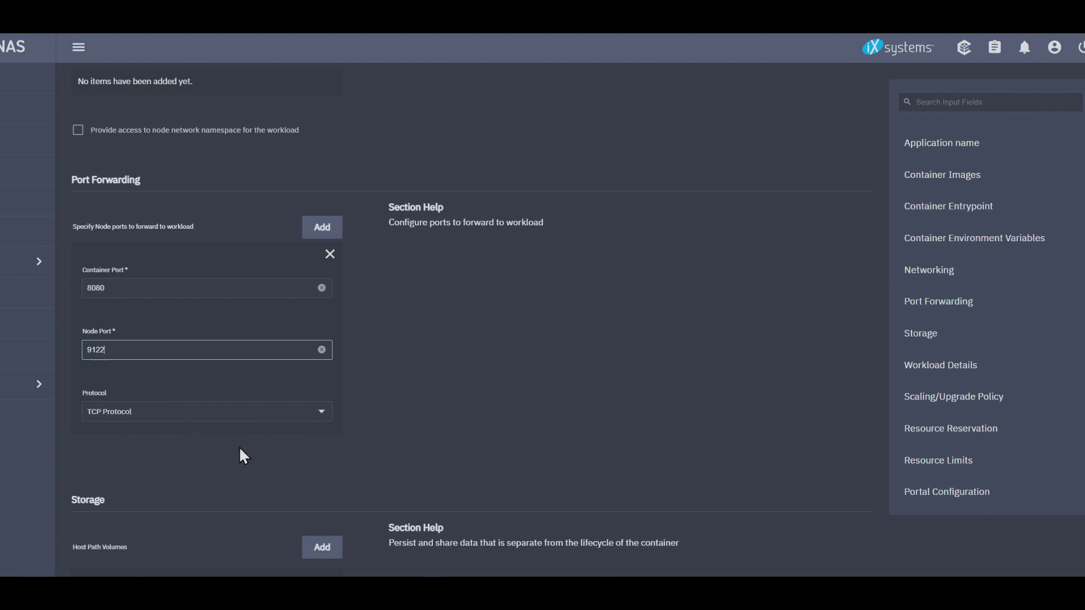
# Install the spdf custom app from the bottom of the form
pyautogui.scroll(-4, 151, 440)
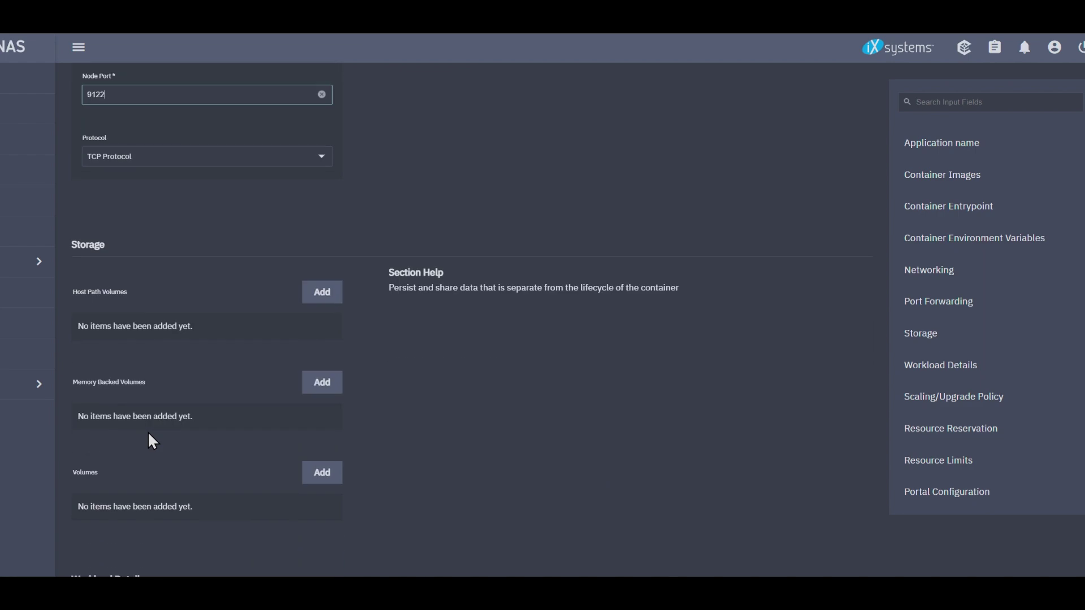
pyautogui.scroll(-8, 152, 440)
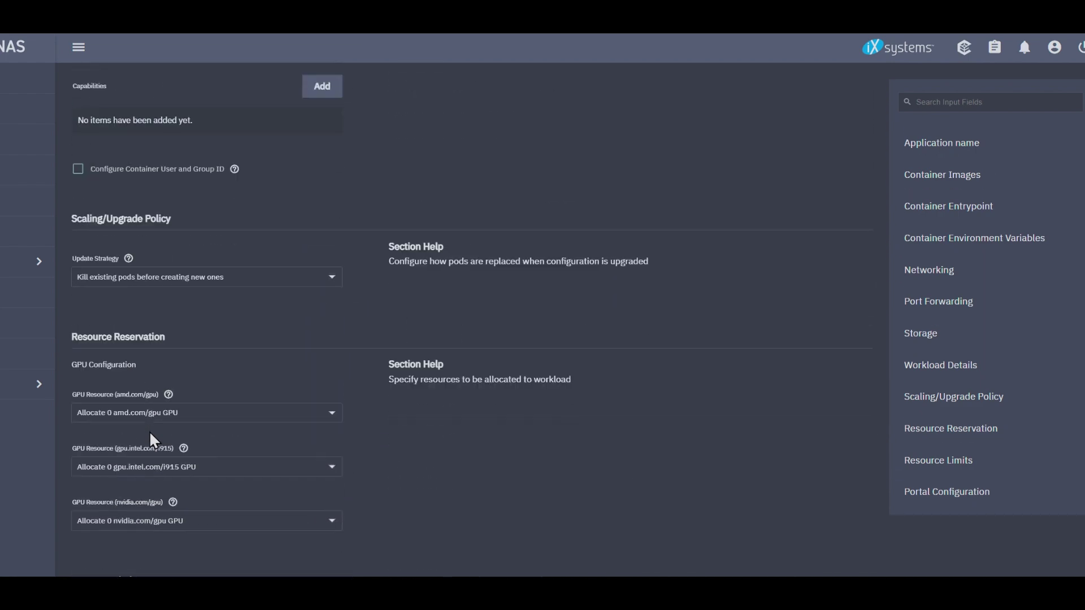
pyautogui.scroll(-3, 152, 438)
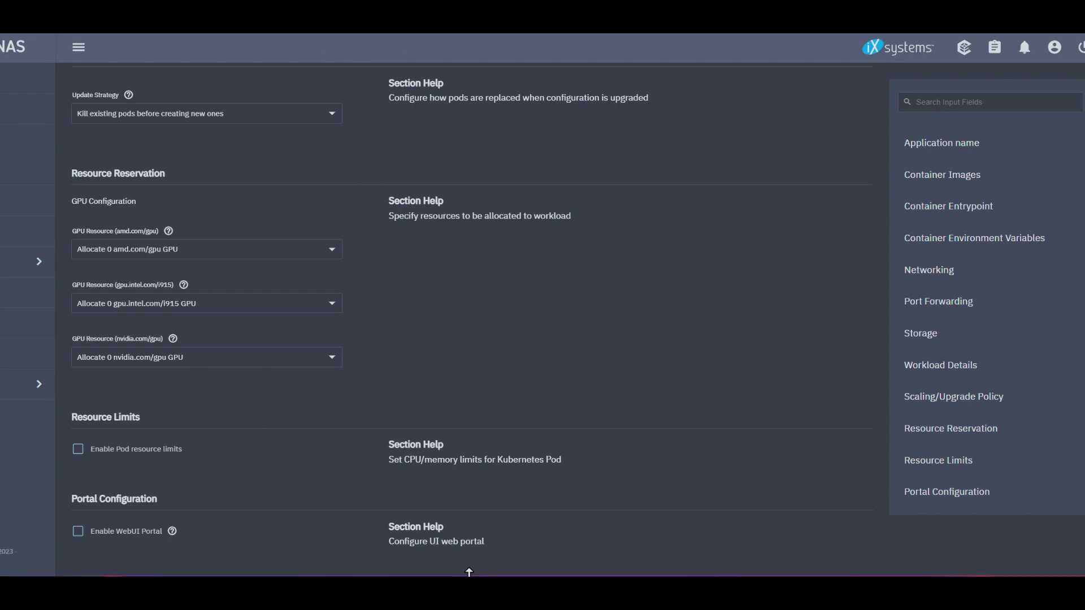
pyautogui.scroll(4, 332, 465)
pyautogui.scroll(-5, 332, 469)
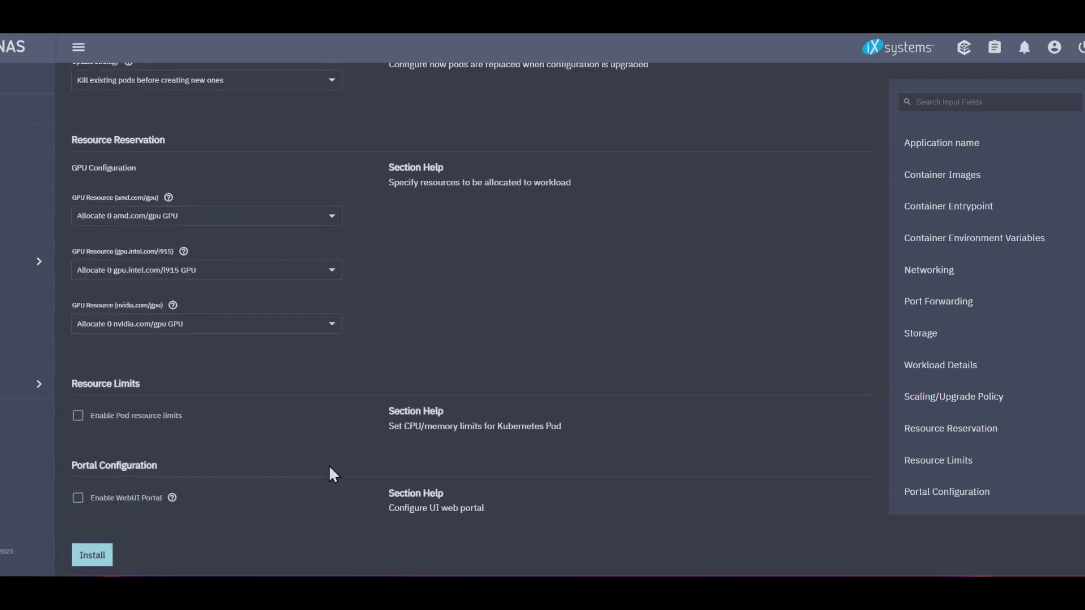
pyautogui.click(96, 559)
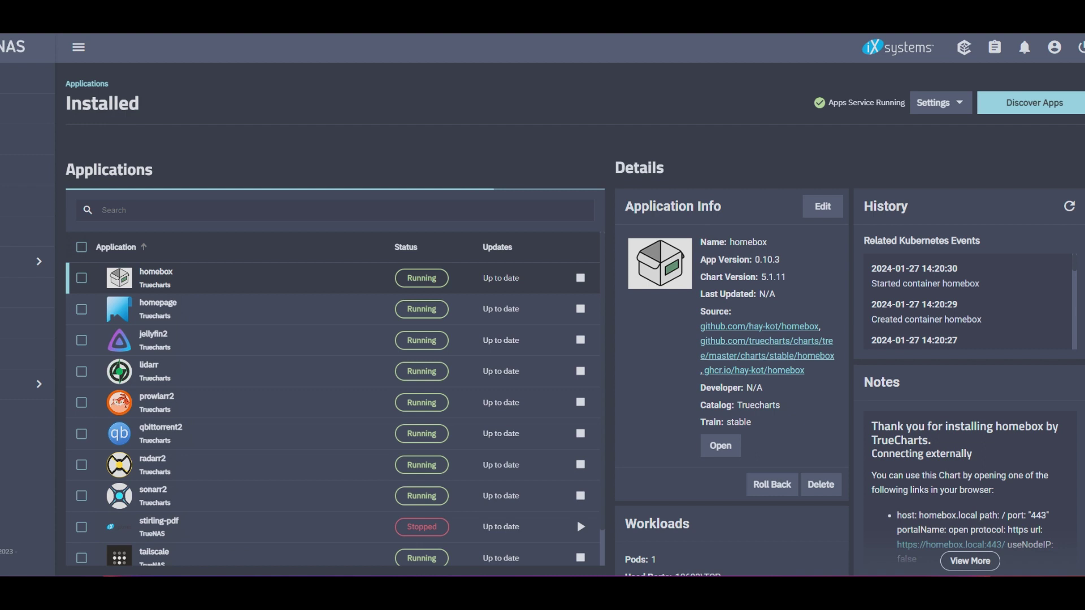
# Reload the Installed applications list with F5 until spdf shows Running
pyautogui.scroll(-1, 339, 365)
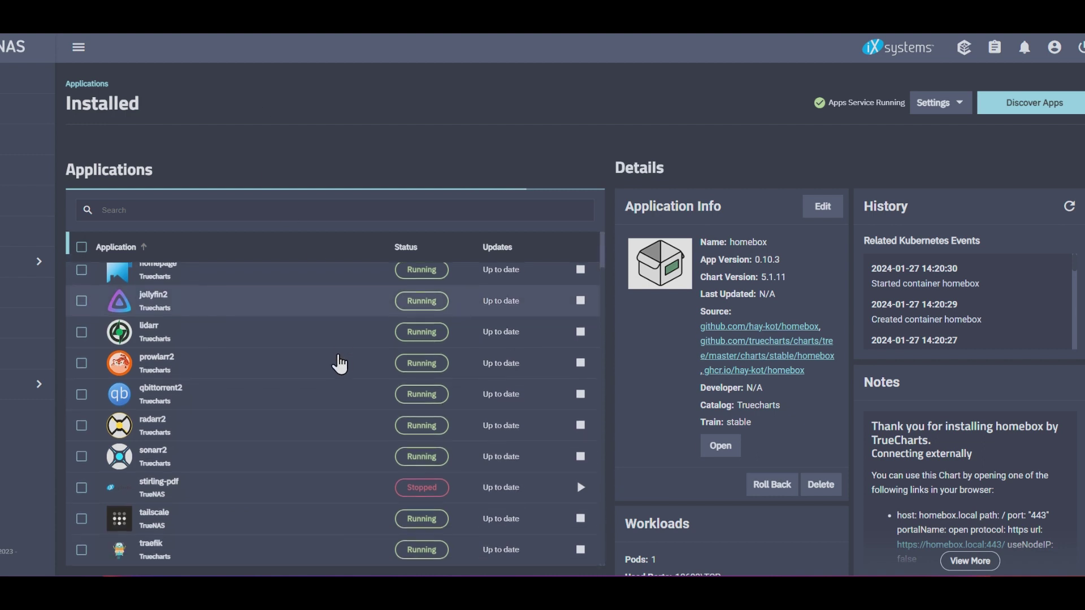
pyautogui.scroll(1, 339, 364)
pyautogui.scroll(-1, 339, 365)
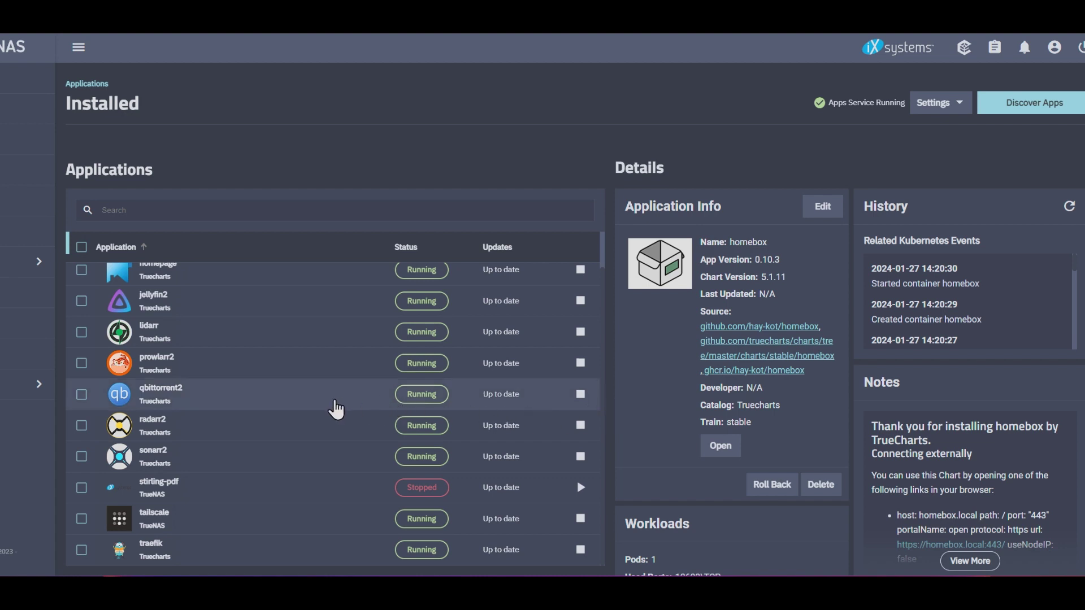
pyautogui.scroll(1, 336, 408)
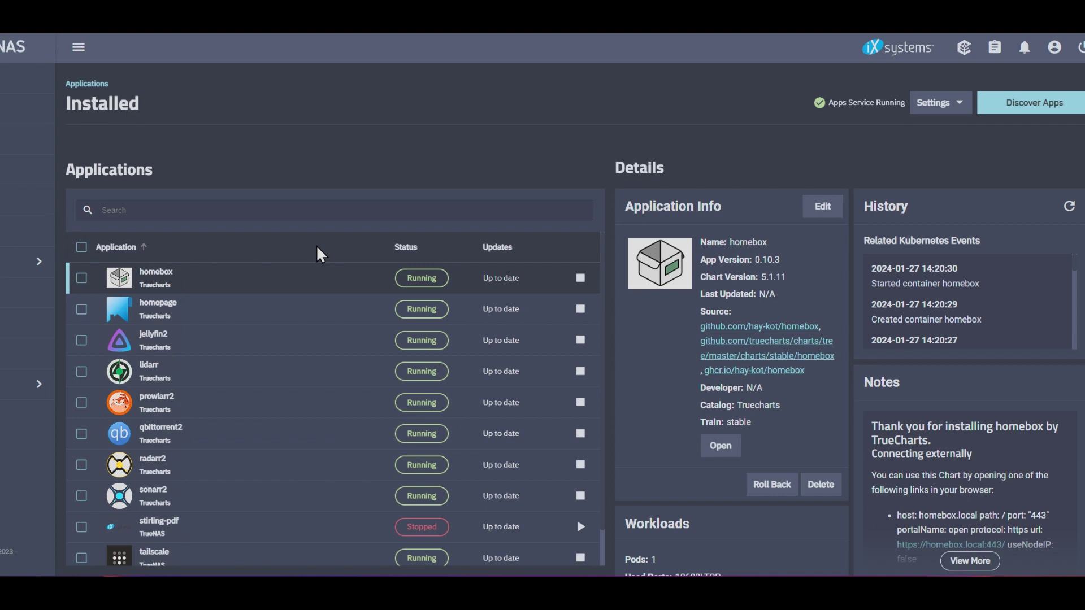
pyautogui.scroll(-1, 318, 251)
pyautogui.scroll(1, 311, 271)
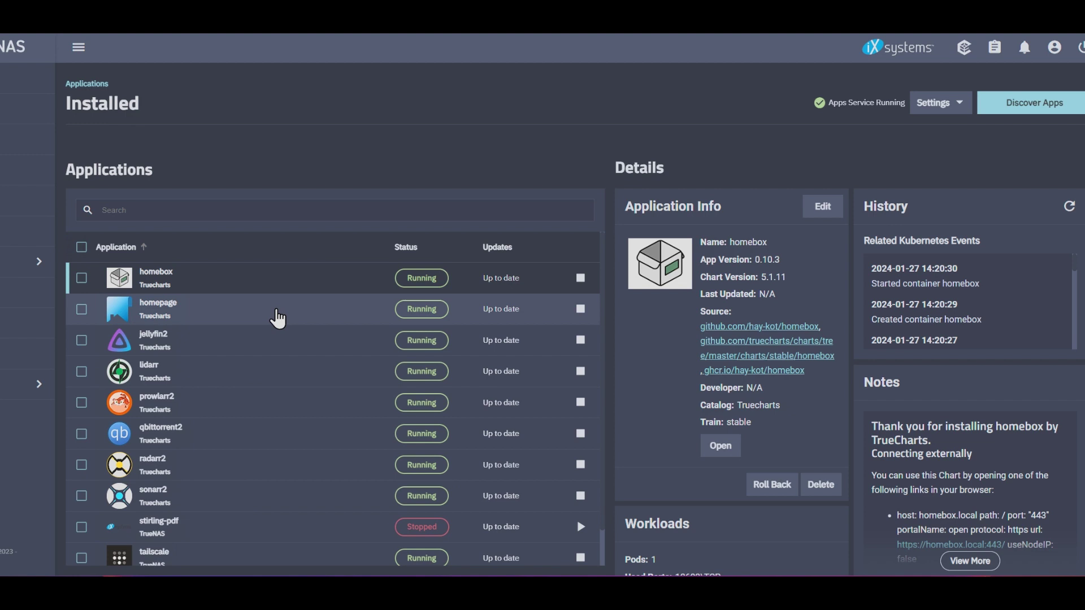
pyautogui.scroll(-1, 279, 322)
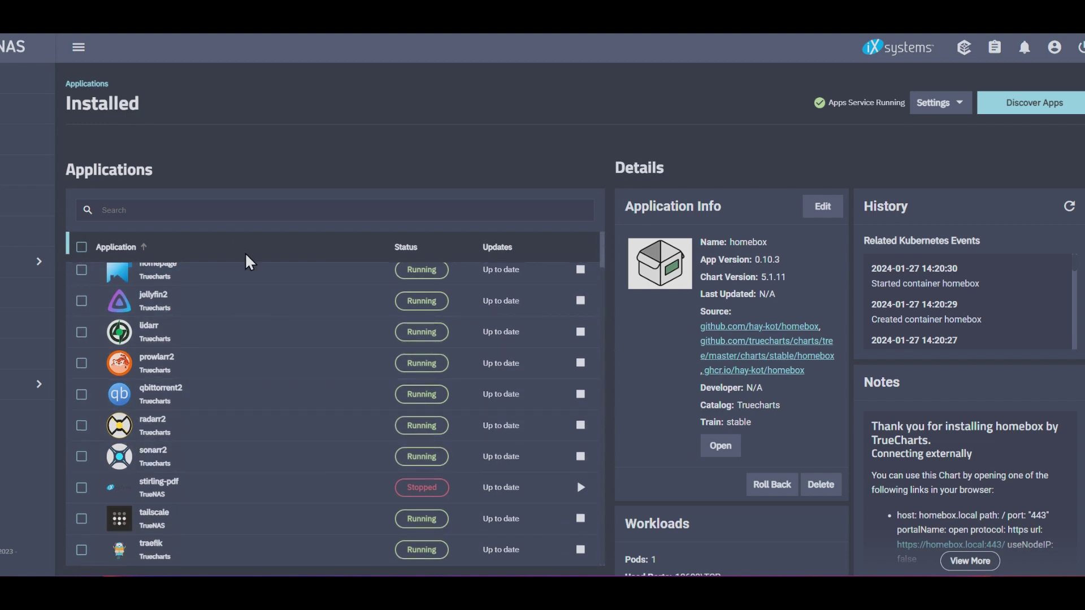
pyautogui.scroll(1, 258, 410)
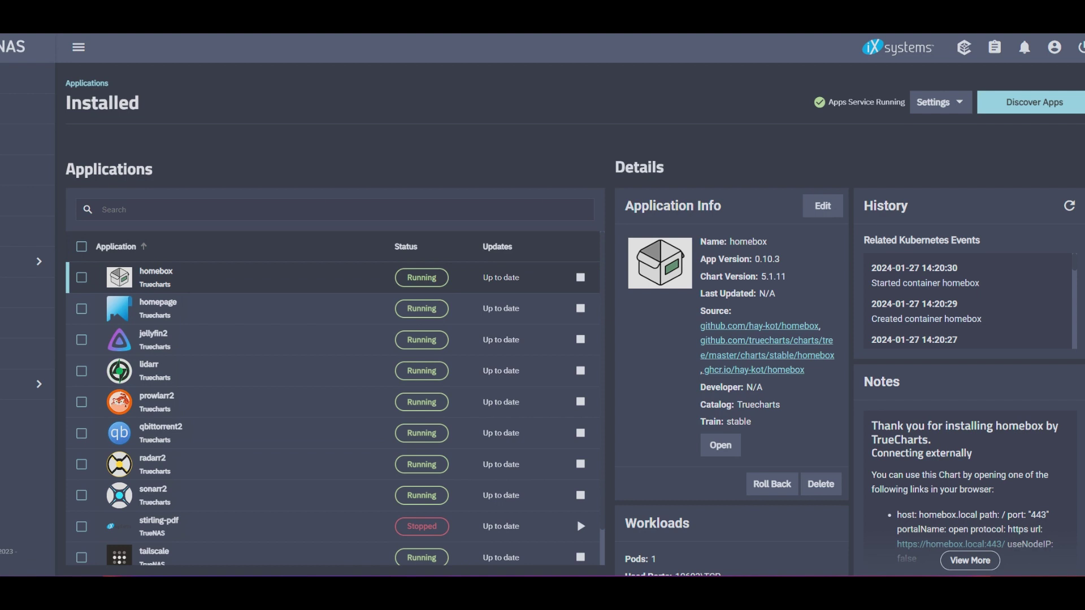
pyautogui.press('F5')
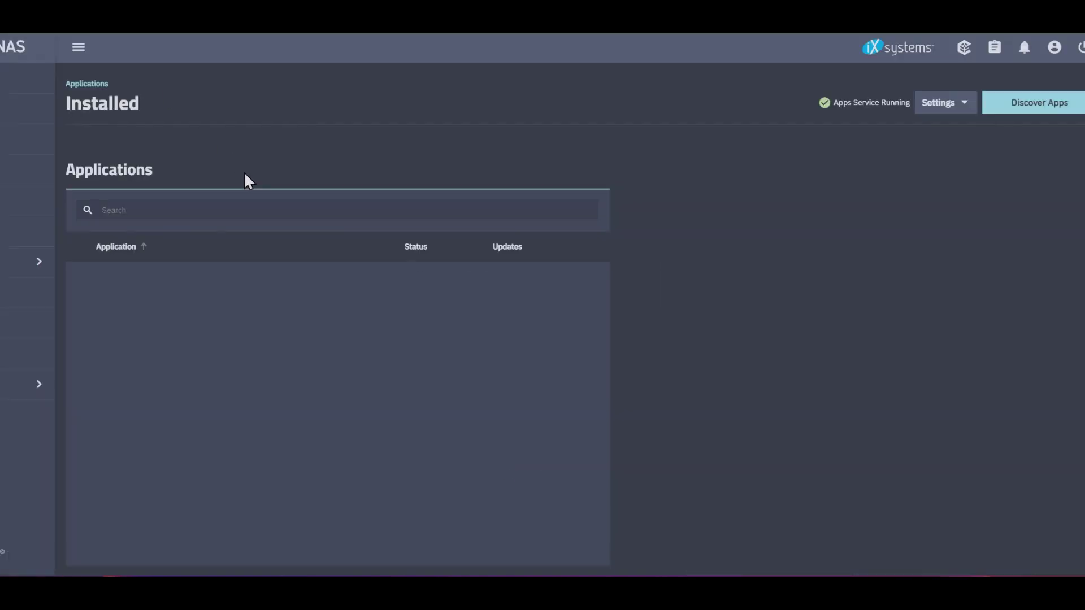
pyautogui.scroll(-2, 273, 358)
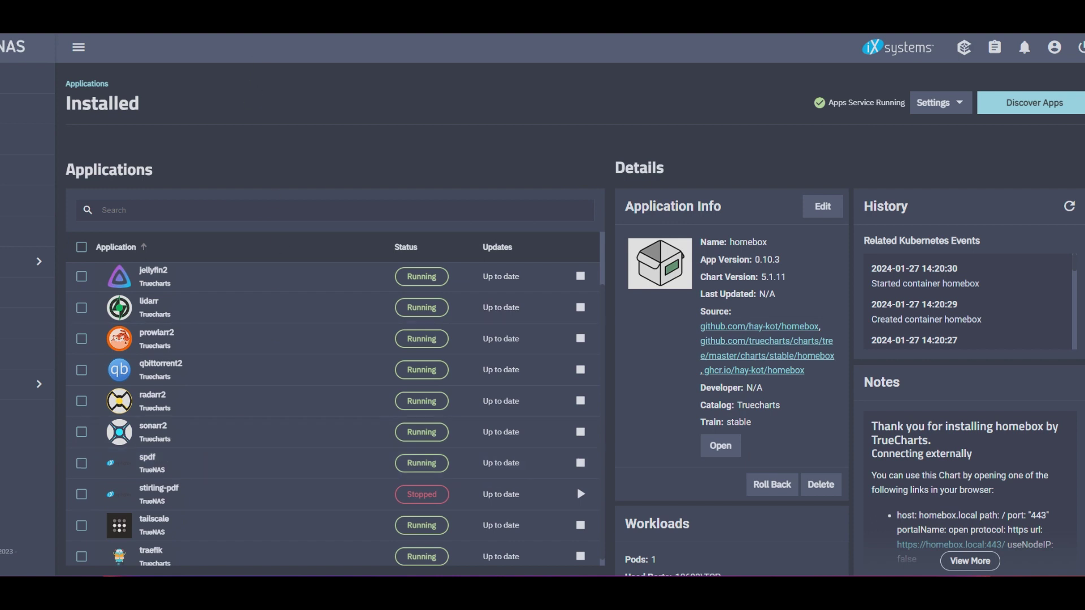
pyautogui.hotkey('ctrl', 't')
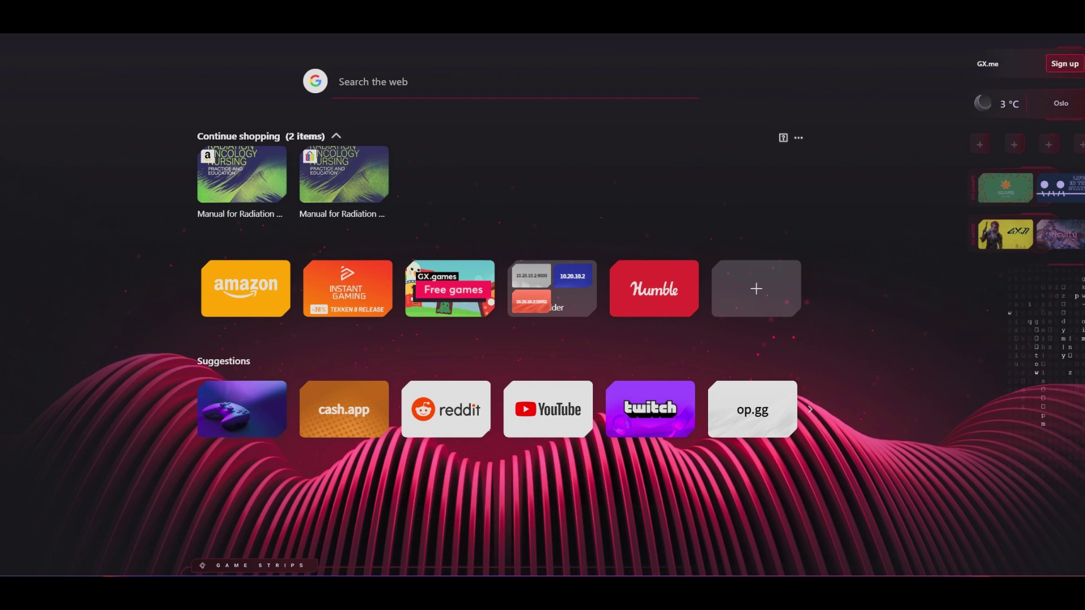